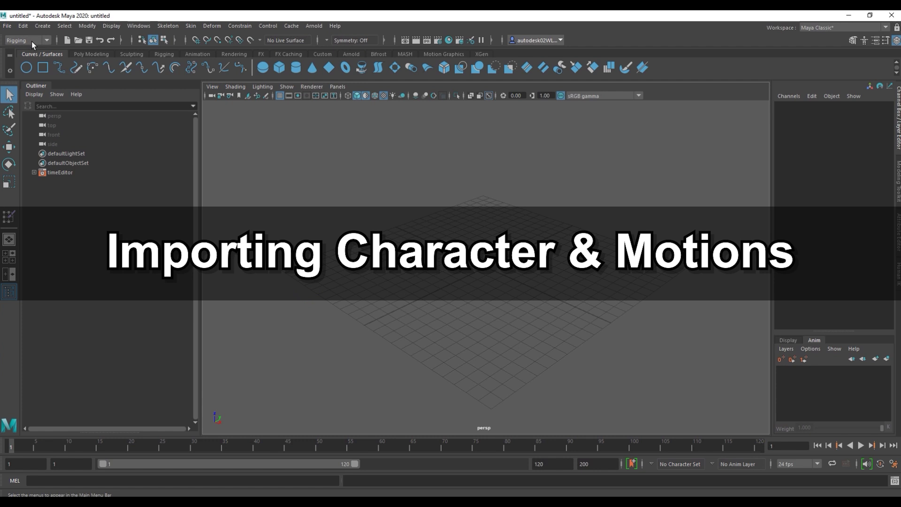
# Bring up the HumanIK character controls from the rigging tools
pyautogui.click(160, 54)
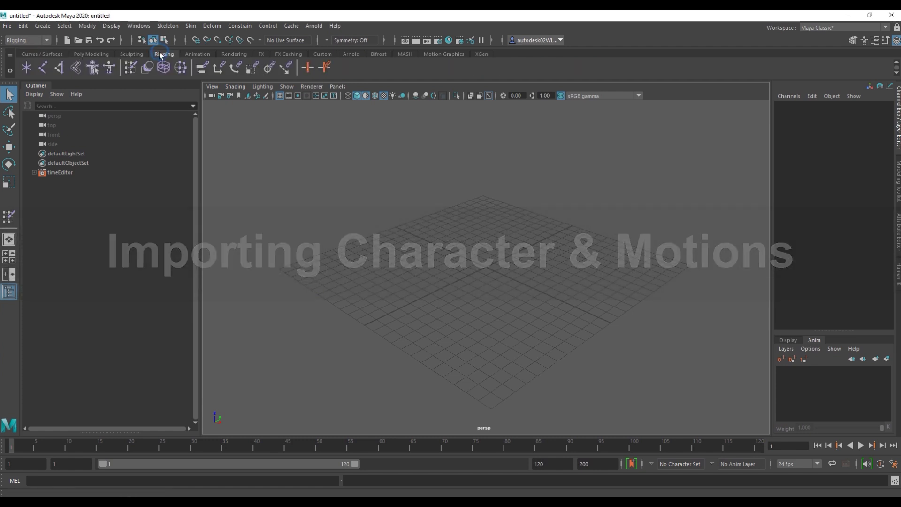
pyautogui.click(109, 68)
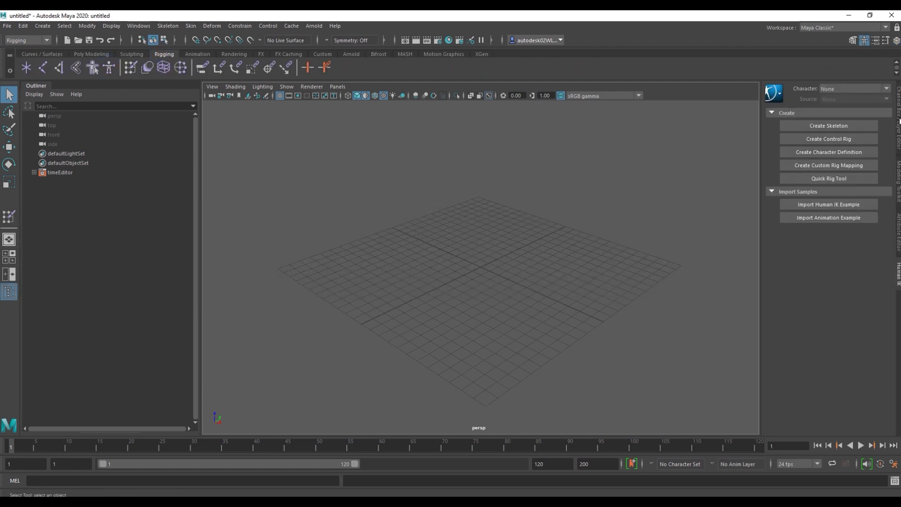
# Import the motion-dummy_male.fbx character from the Actor Core folder as an FBX file, adding its content to the scene
pyautogui.click(7, 26)
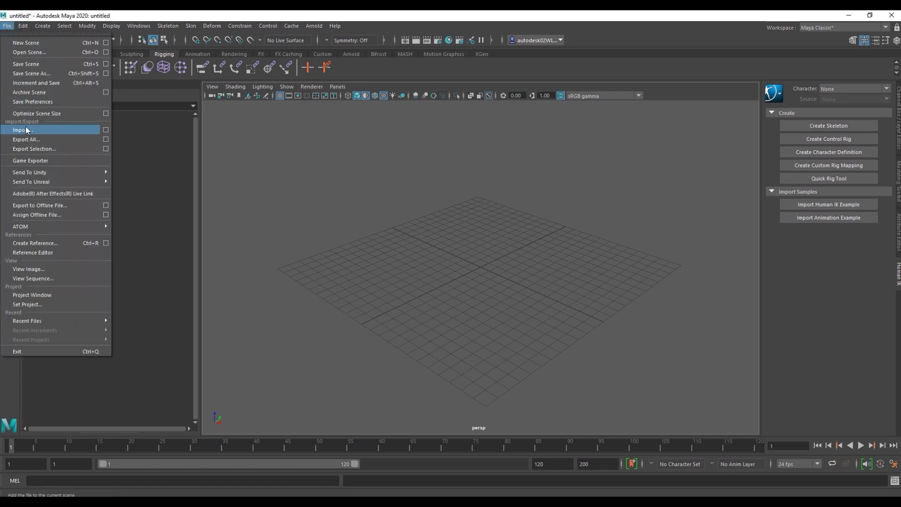
pyautogui.click(26, 133)
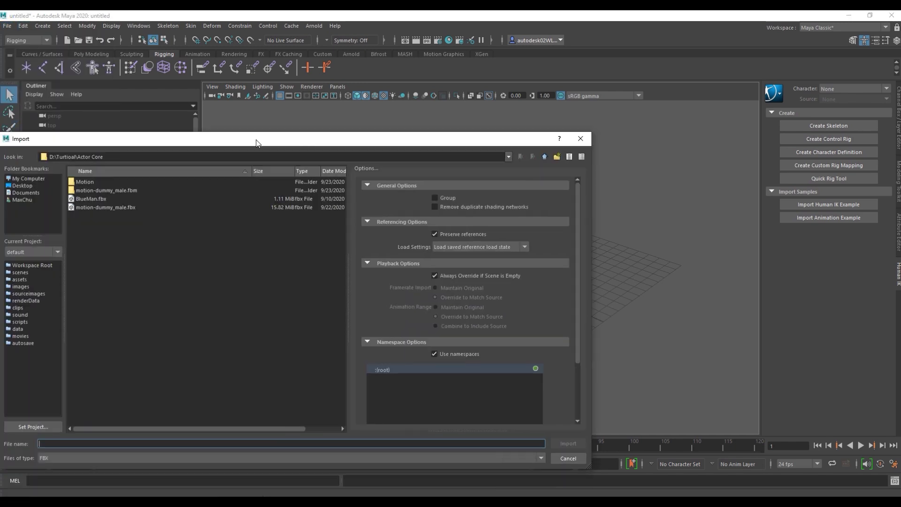
pyautogui.moveTo(256, 141); pyautogui.dragTo(320, 97)
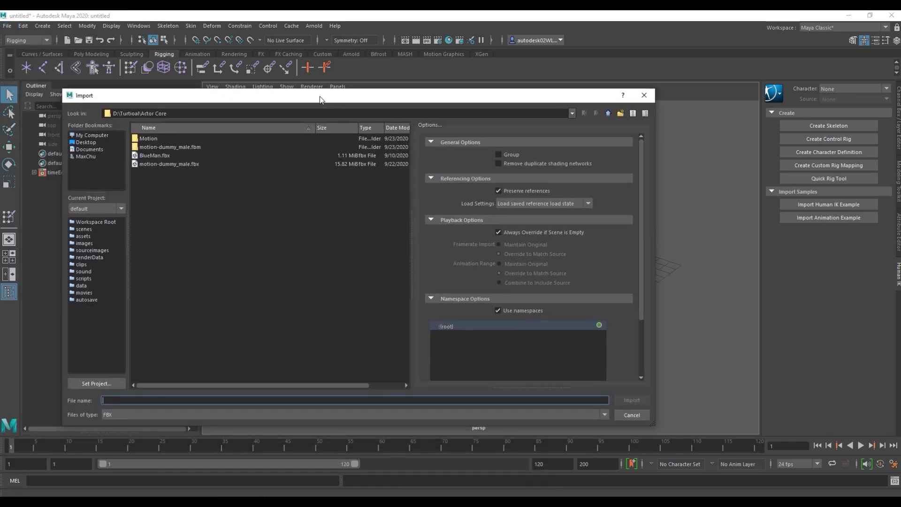
pyautogui.click(151, 164)
pyautogui.click(117, 416)
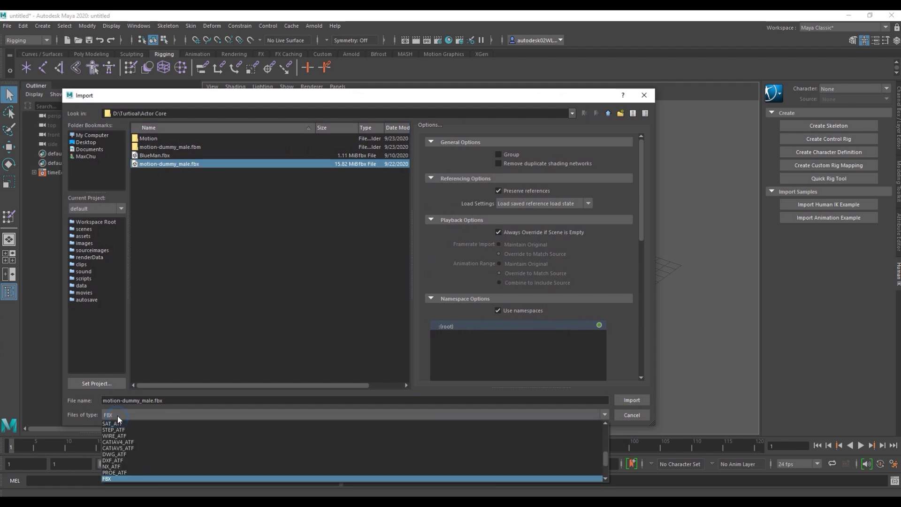
pyautogui.click(117, 416)
pyautogui.moveTo(635, 201); pyautogui.dragTo(636, 314)
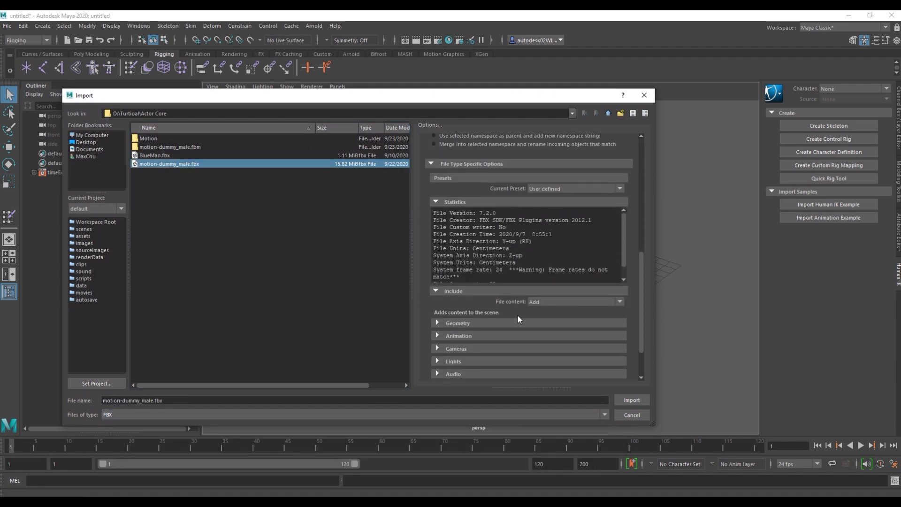
pyautogui.moveTo(465, 101); pyautogui.dragTo(471, 98)
pyautogui.click(635, 398)
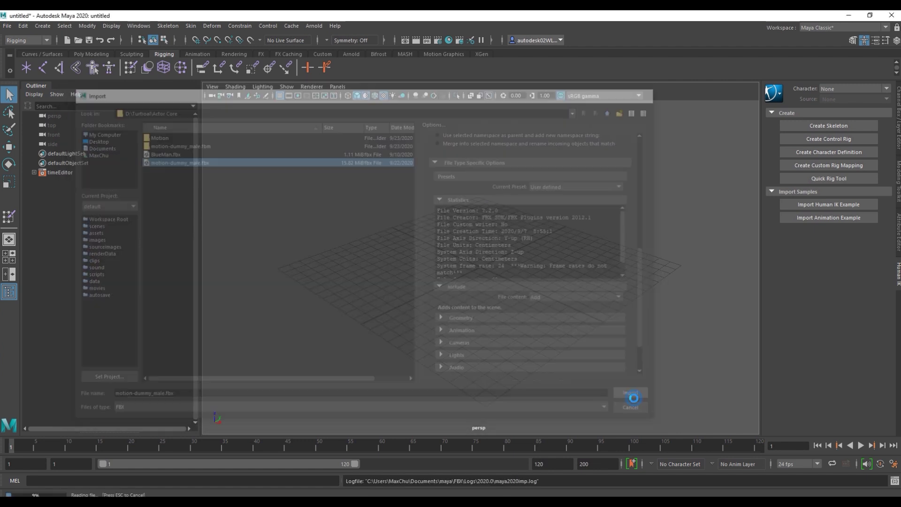
# Select the imported dummy's body mesh and create a HumanIK character definition
pyautogui.keyDown('alt'); pyautogui.moveTo(630, 371); pyautogui.dragTo(538, 314, button='right'); pyautogui.keyUp('alt')
pyautogui.keyDown('alt'); pyautogui.moveTo(538, 314); pyautogui.dragTo(463, 331); pyautogui.keyUp('alt')
pyautogui.click(467, 182)
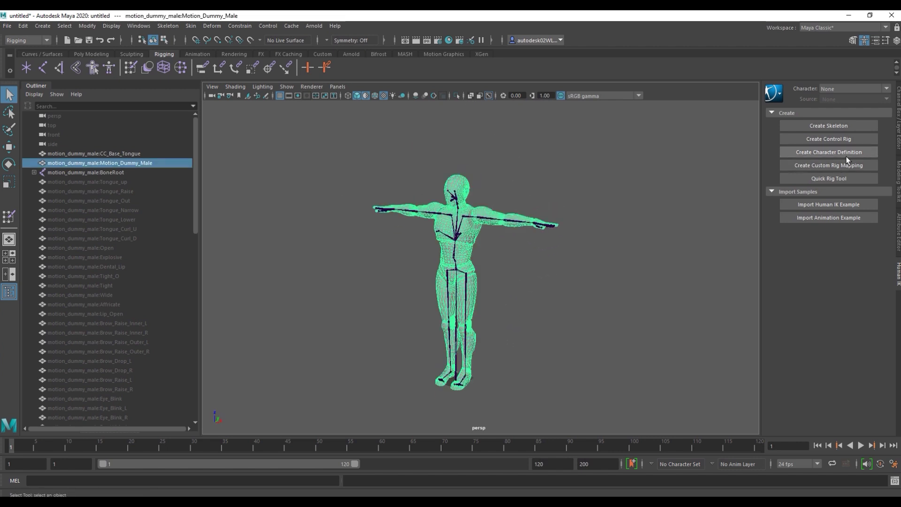
pyautogui.click(829, 152)
# Load the RL_G3_motion_Maya_HIK.xml template as the skeleton definition for the dummy's BoneRoot skeleton
pyautogui.click(65, 173)
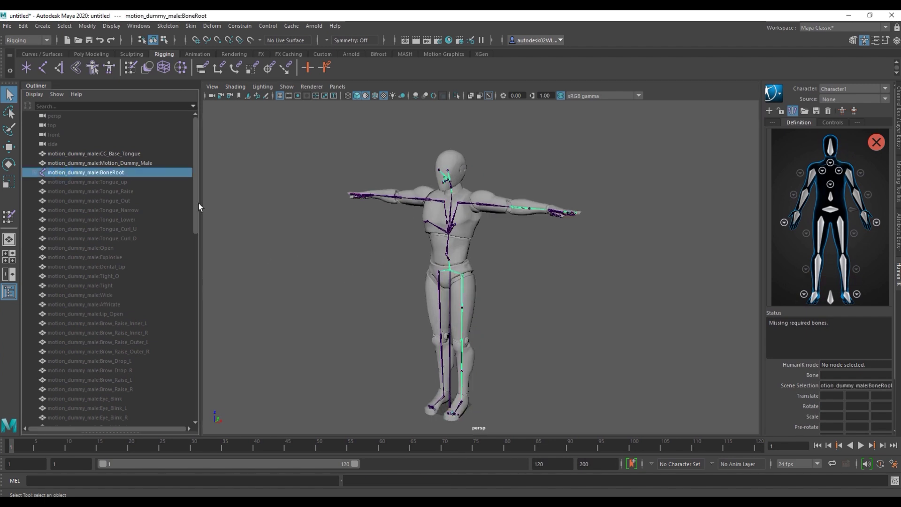
pyautogui.click(805, 112)
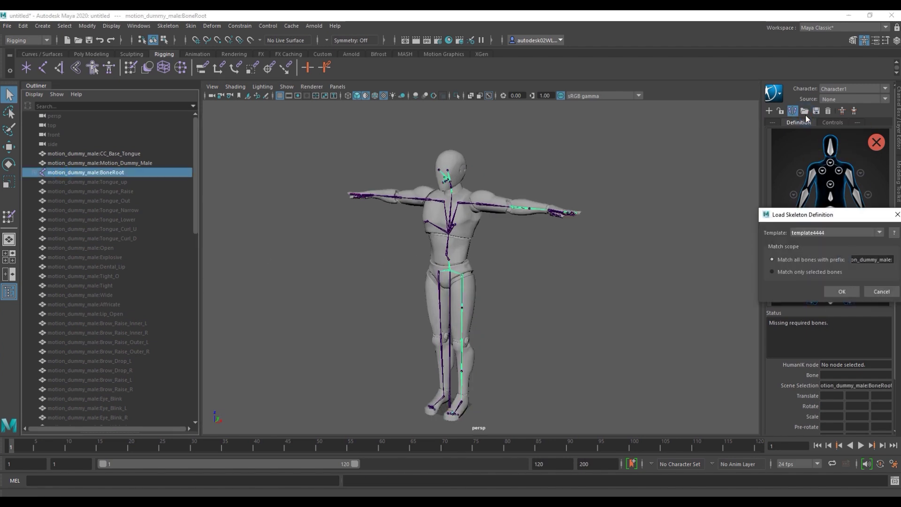
pyautogui.click(832, 232)
pyautogui.click(827, 272)
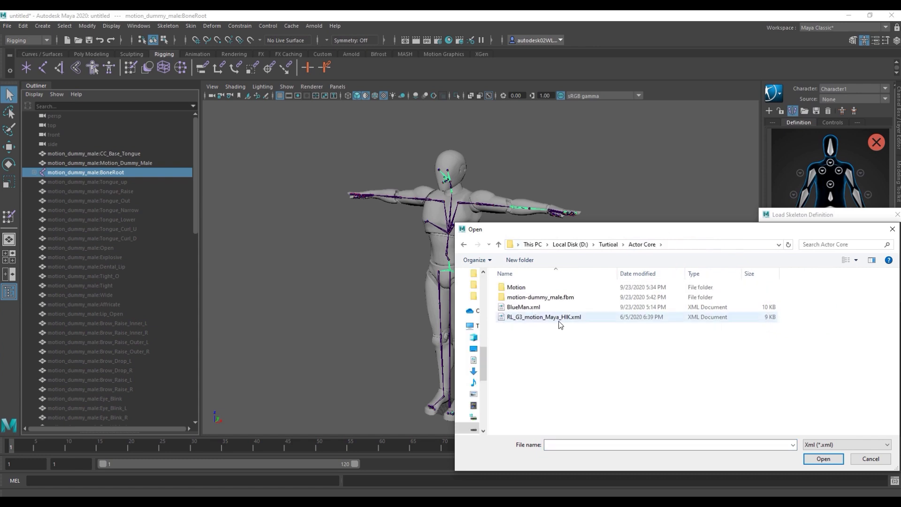
pyautogui.click(560, 318)
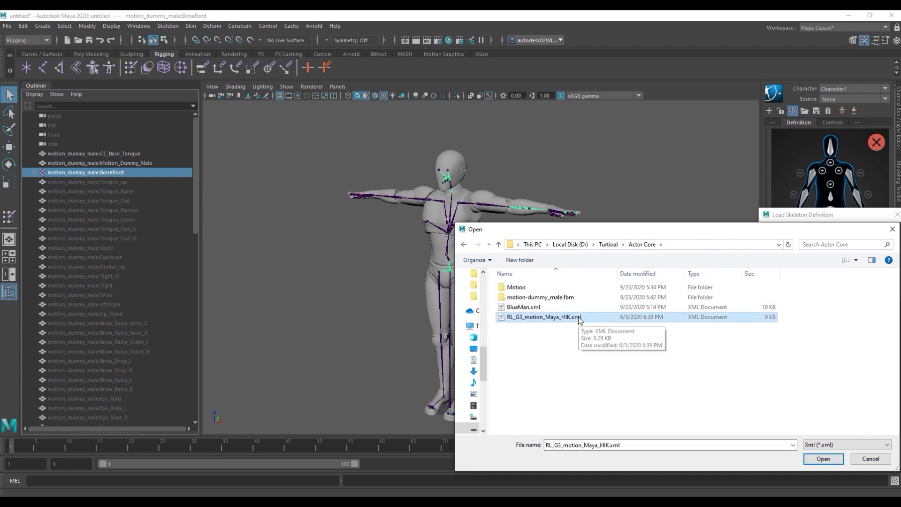
pyautogui.doubleClick(580, 318)
pyautogui.click(842, 295)
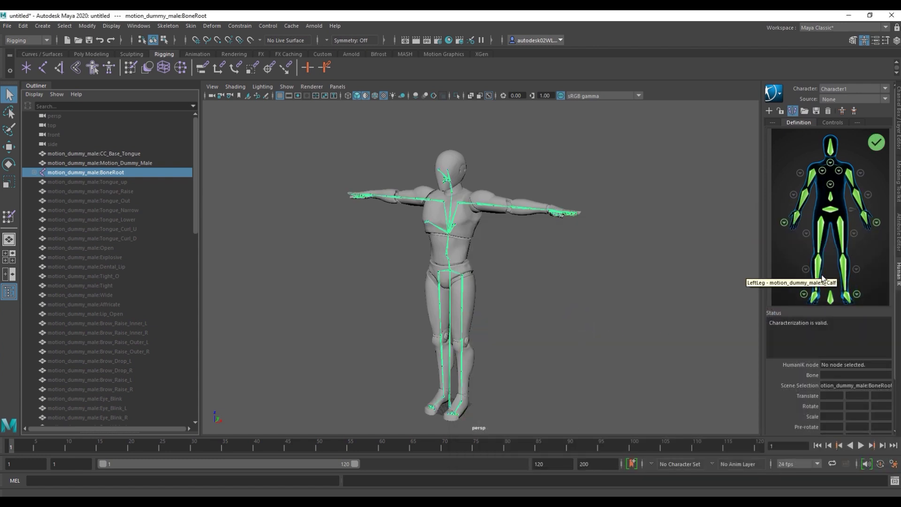
pyautogui.click(584, 304)
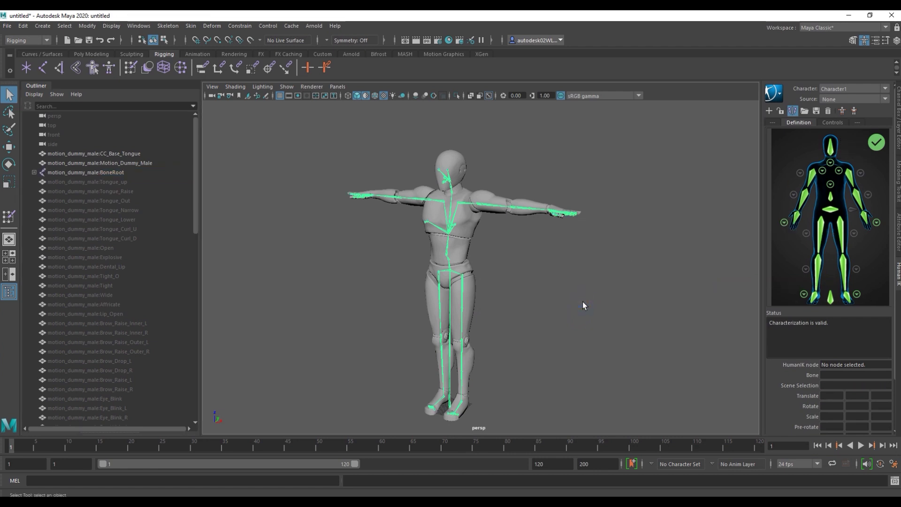
# Open the Time Editor and add hangintough_dance.fbx from the evolution-of-dance-vol-2 motion folder, mapped to the motion_dummy_male scene namespace
pyautogui.click(131, 26)
pyautogui.moveTo(148, 80)
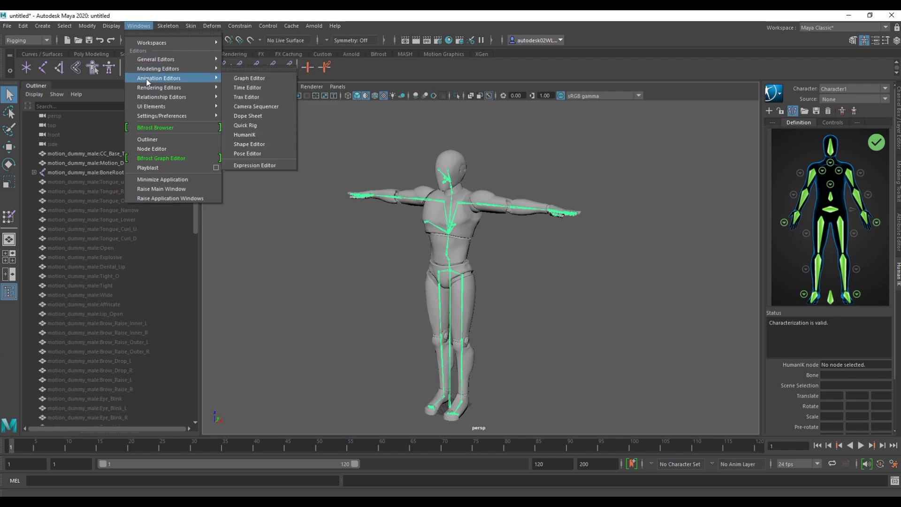
pyautogui.click(250, 87)
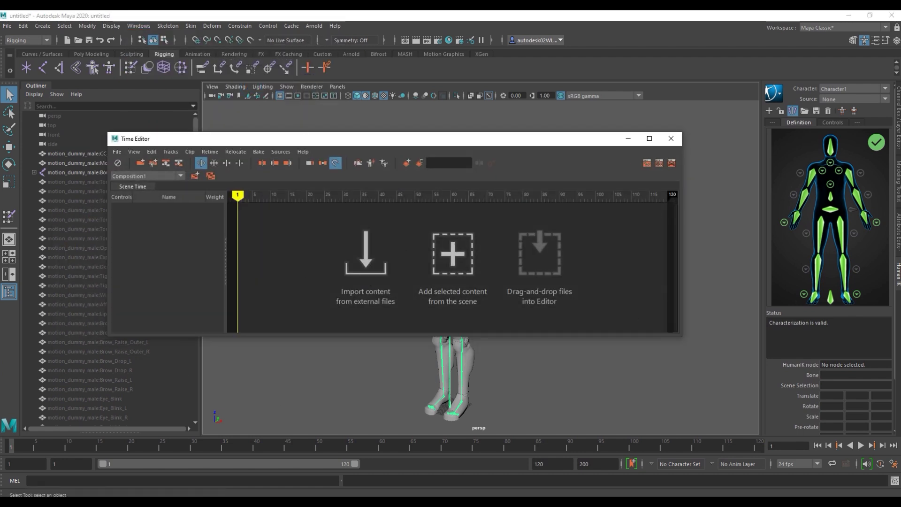
pyautogui.click(19, 328)
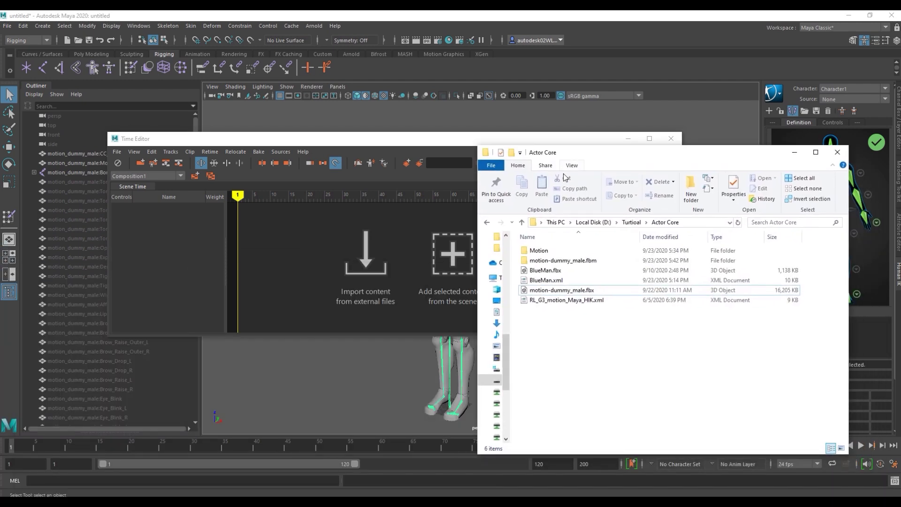
pyautogui.doubleClick(540, 250)
pyautogui.doubleClick(550, 251)
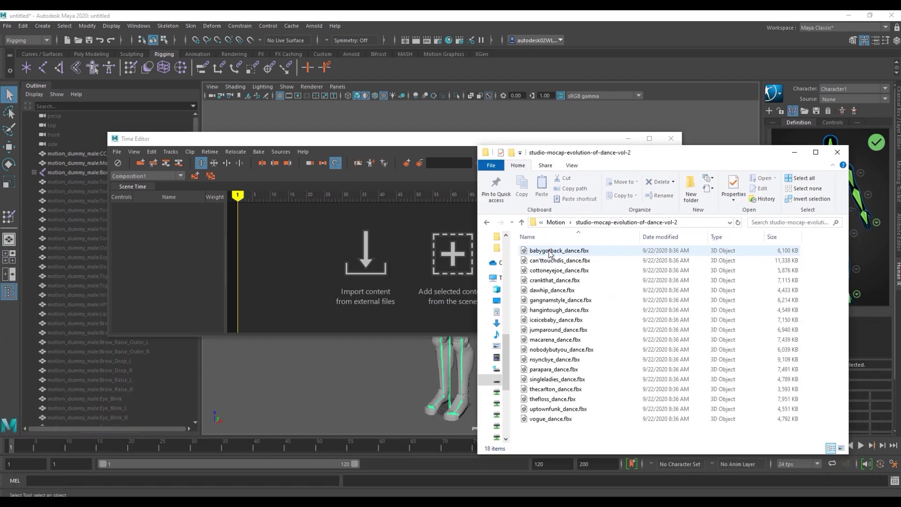
pyautogui.moveTo(554, 310); pyautogui.dragTo(406, 292)
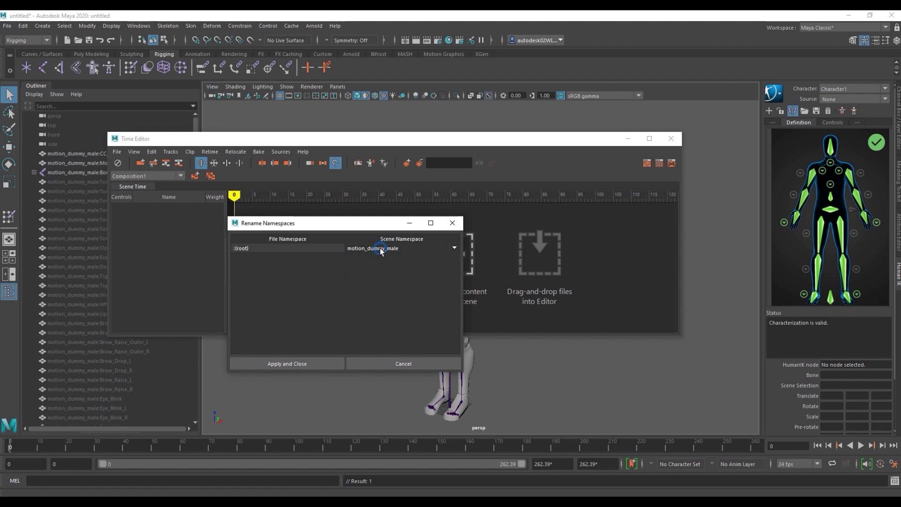
pyautogui.click(298, 365)
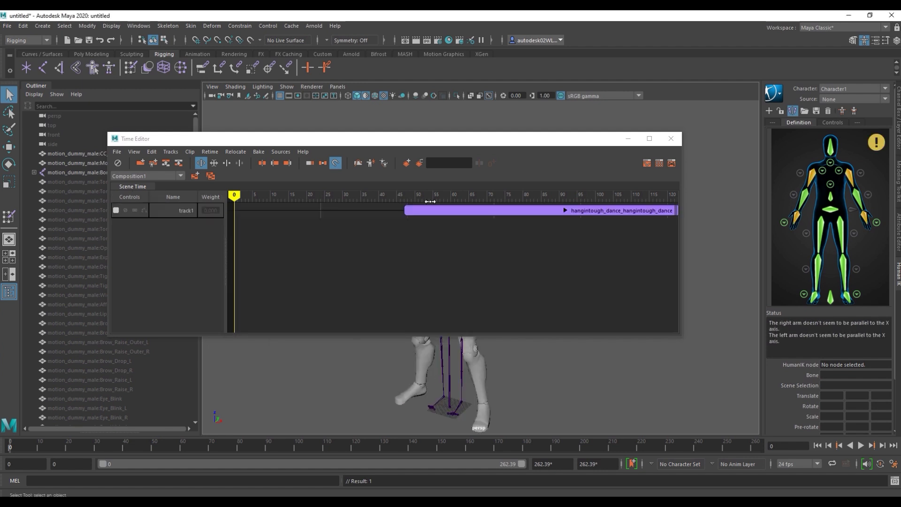
# Move the hangintough_dance clip to start at frame 0 and preview the motion on the dummy
pyautogui.press('a')
pyautogui.moveTo(435, 214); pyautogui.dragTo(389, 211)
pyautogui.moveTo(554, 200); pyautogui.dragTo(669, 197)
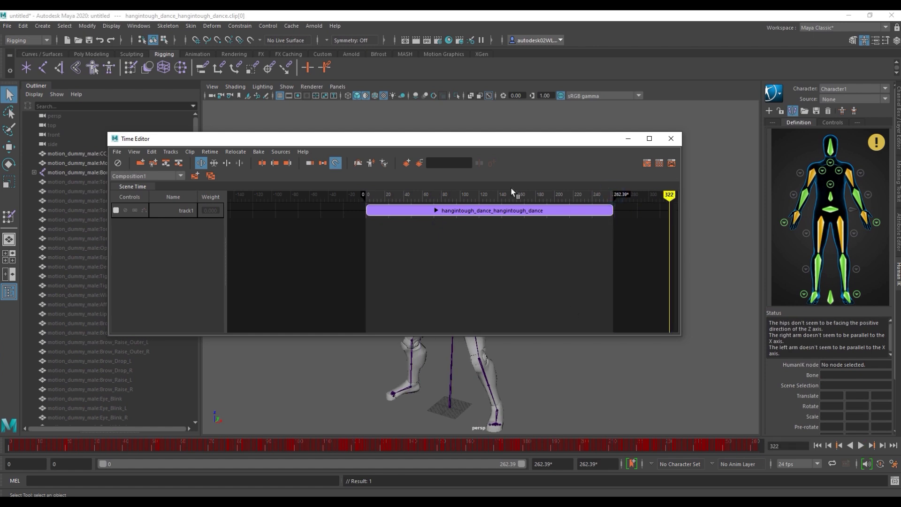
pyautogui.moveTo(513, 192); pyautogui.dragTo(366, 195)
pyautogui.click(671, 138)
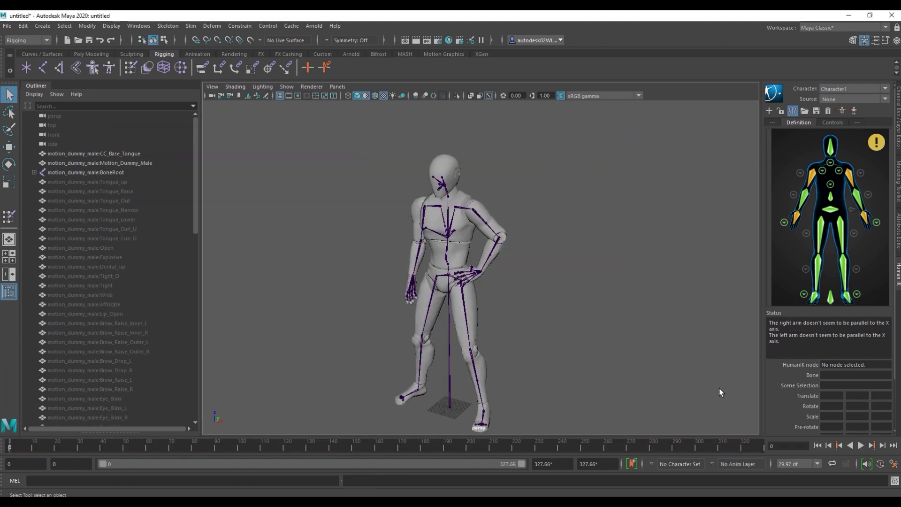
pyautogui.click(860, 445)
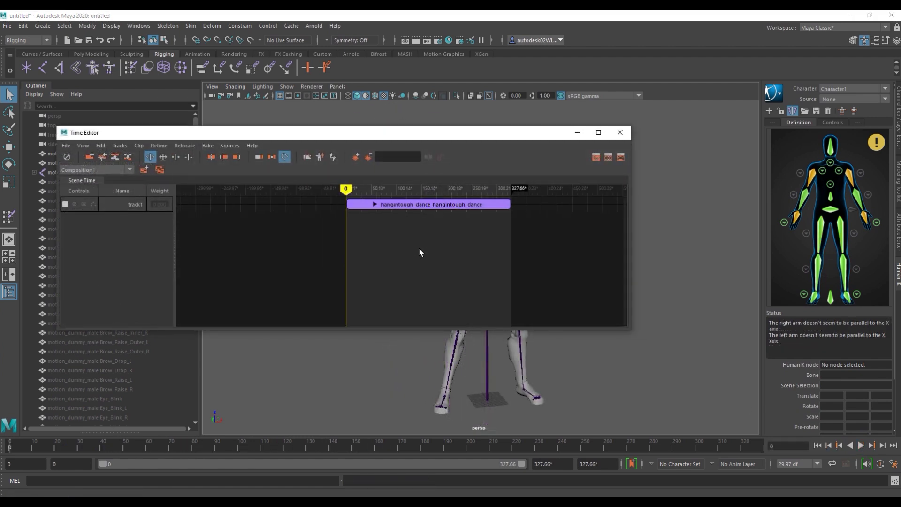
# Add uptownfunk_dance.fbx to the Time Editor as a second motion, mapped to the motion_dummy_male scene namespace
pyautogui.moveTo(108, 503)
pyautogui.click(123, 469)
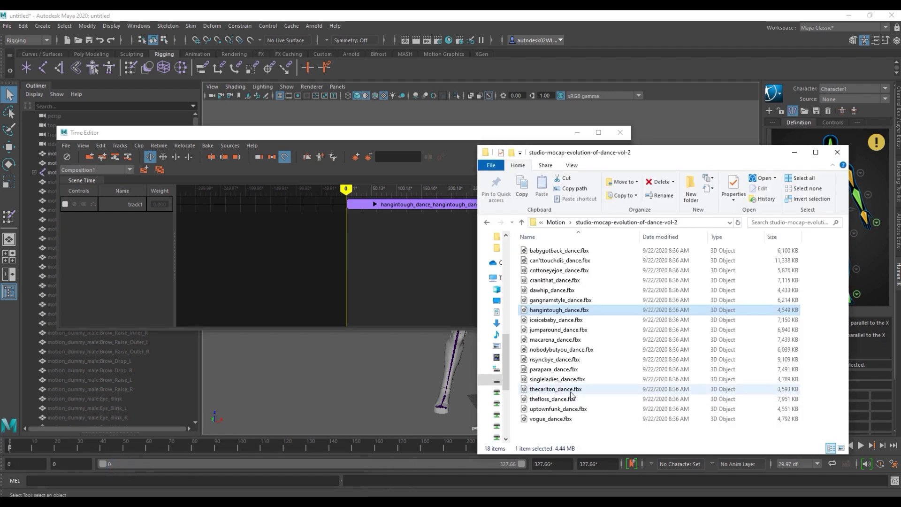
pyautogui.moveTo(611, 152); pyautogui.dragTo(638, 138)
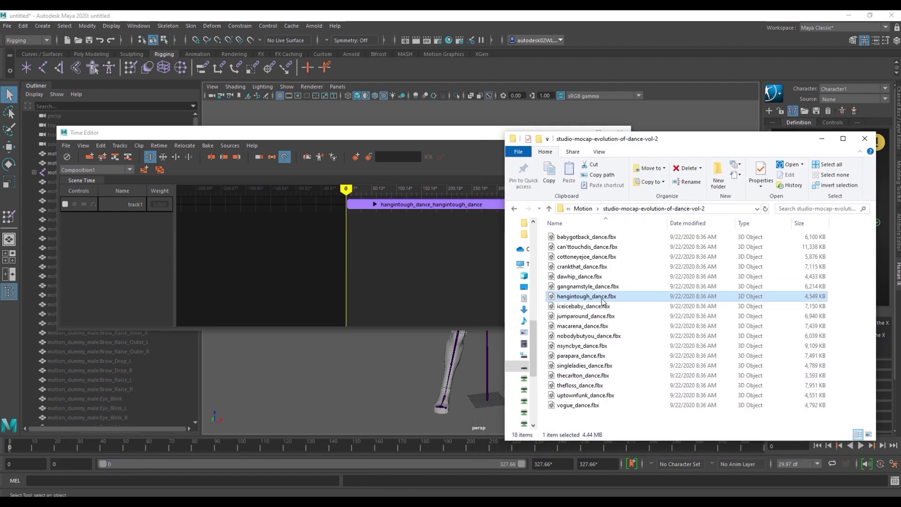
pyautogui.moveTo(585, 395); pyautogui.dragTo(477, 283)
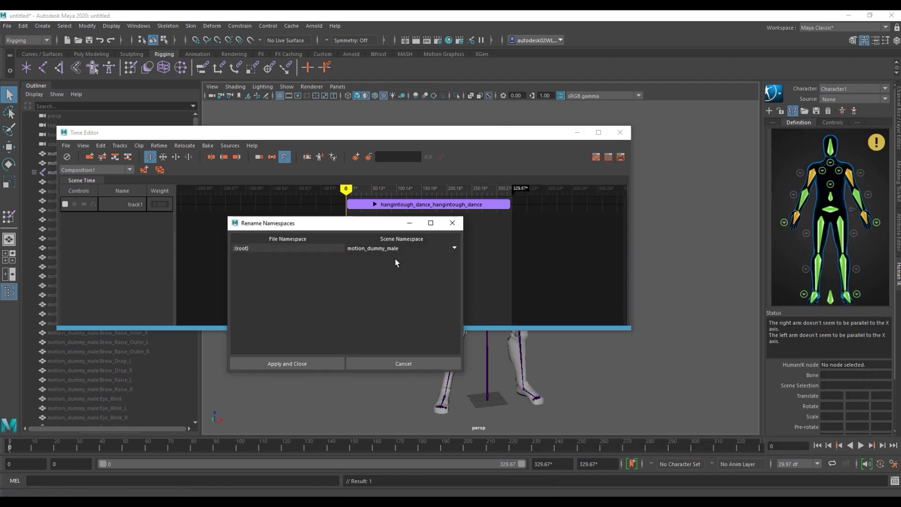
pyautogui.click(310, 365)
# Place the uptownfunk_dance clip directly after the hangintough_dance clip and extend the playback range to frame 658
pyautogui.moveTo(535, 219); pyautogui.dragTo(569, 218)
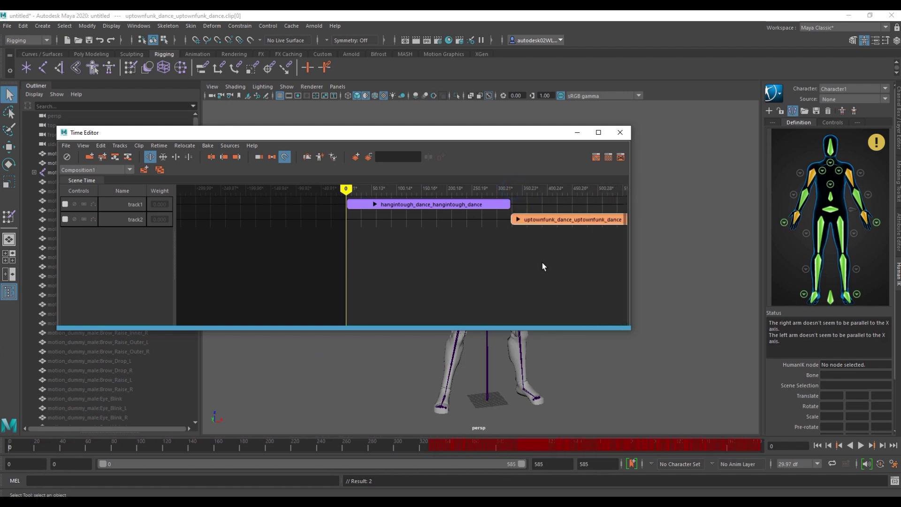
pyautogui.press('a')
pyautogui.moveTo(587, 188); pyautogui.dragTo(599, 192)
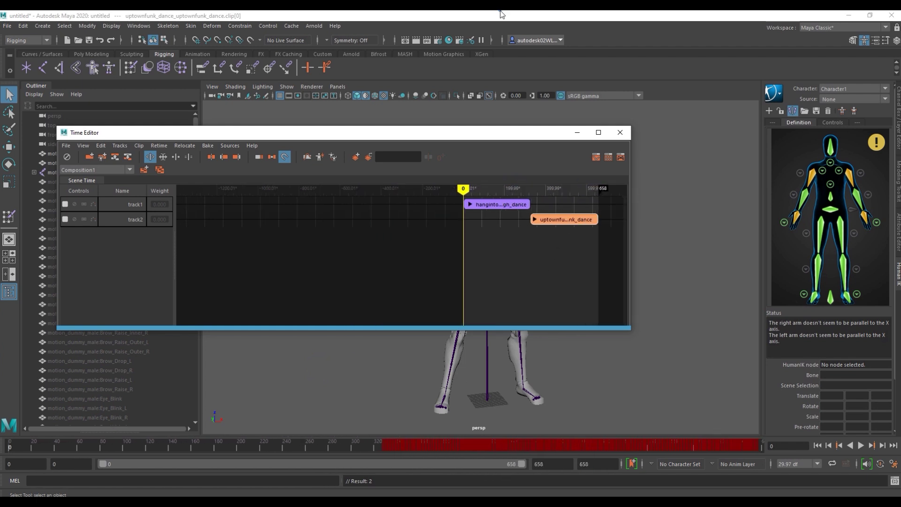
# Scrub the timeline to preview the two dance motions in sequence on the dummy
pyautogui.moveTo(426, 448)
pyautogui.mouseDown()
pyautogui.moveTo(309, 433)
pyautogui.moveTo(605, 443)
pyautogui.moveTo(430, 442)
pyautogui.mouseUp()
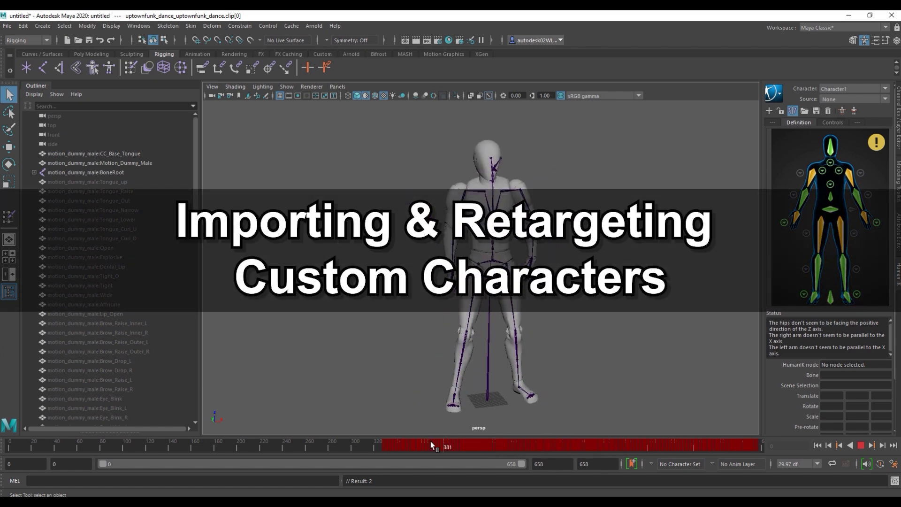
pyautogui.hotkey('ctrl', 'z')
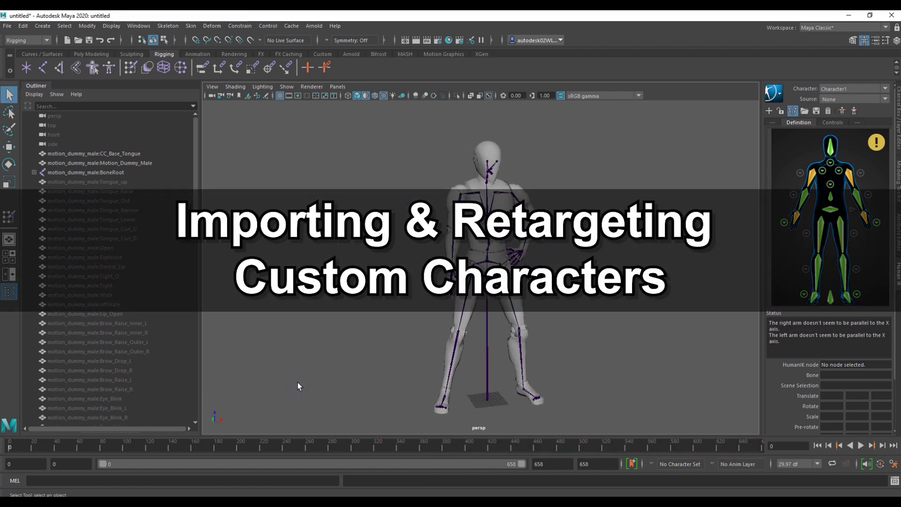
# Import the BlueMan.fbx custom character from the Actor Core folder, adding its content to the scene
pyautogui.click(7, 26)
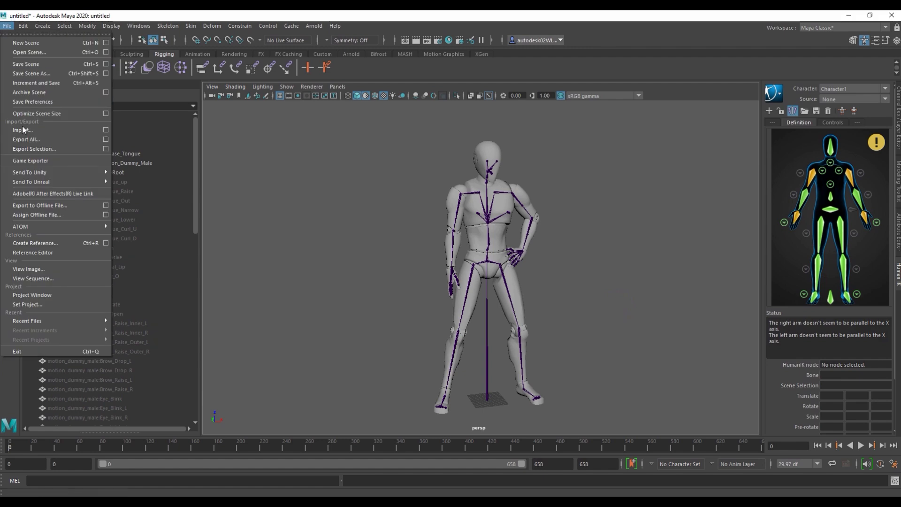
pyautogui.click(22, 130)
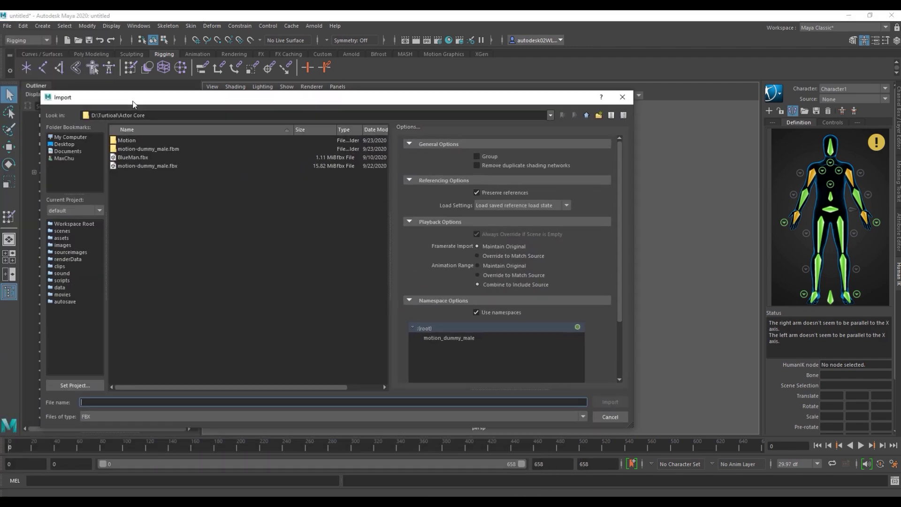
pyautogui.click(179, 139)
pyautogui.moveTo(664, 218); pyautogui.dragTo(667, 317)
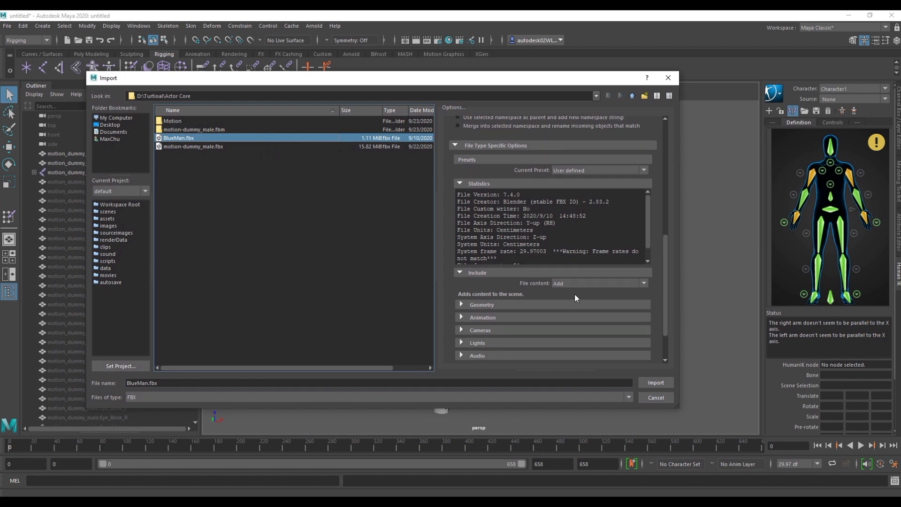
pyautogui.click(665, 381)
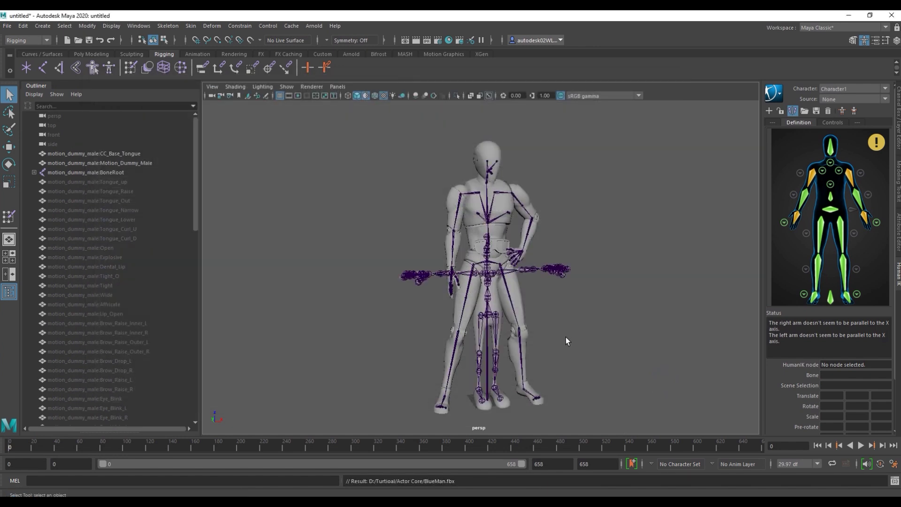
# Hide the motion dummy's Motion_Dummy_Male mesh and its BoneRoot skeleton
pyautogui.scroll(5, 565, 338)
pyautogui.keyDown('alt'); pyautogui.moveTo(585, 340); pyautogui.dragTo(483, 299, button='middle'); pyautogui.keyUp('alt')
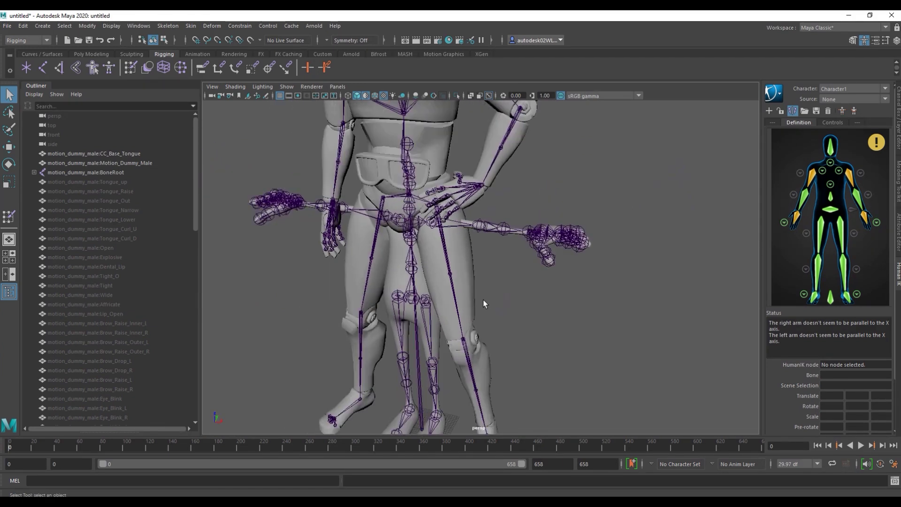
pyautogui.press('f')
pyautogui.click(105, 163)
pyautogui.keyDown('shift'); pyautogui.click(105, 172); pyautogui.keyUp('shift')
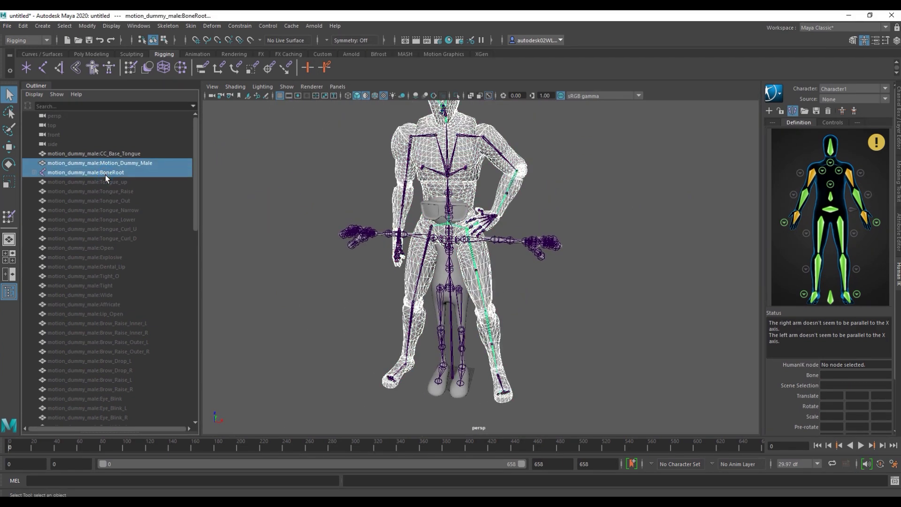
pyautogui.hotkey('ctrl', 'h')
# Set the current HumanIK character to None and create a new character definition for the BlueMan character
pyautogui.scroll(5, 477, 237)
pyautogui.keyDown('alt'); pyautogui.moveTo(477, 237); pyautogui.dragTo(426, 270); pyautogui.keyUp('alt')
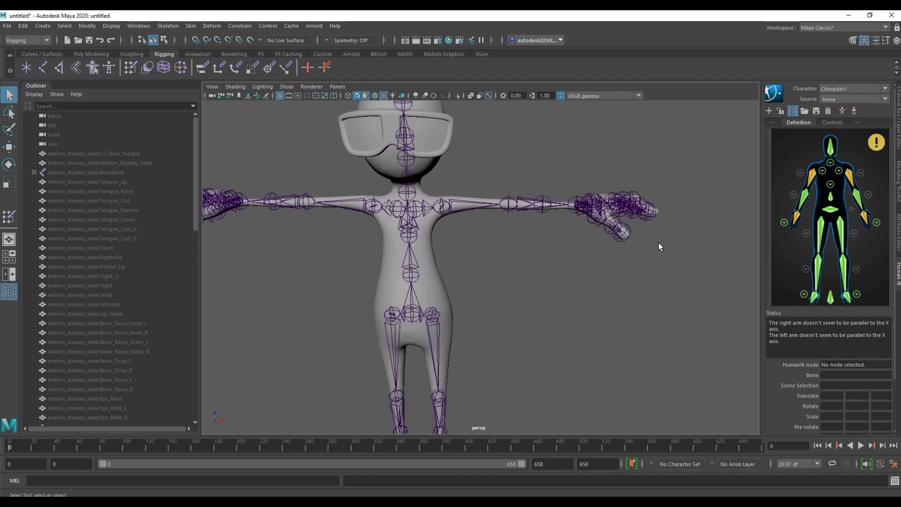
pyautogui.click(828, 88)
pyautogui.click(831, 98)
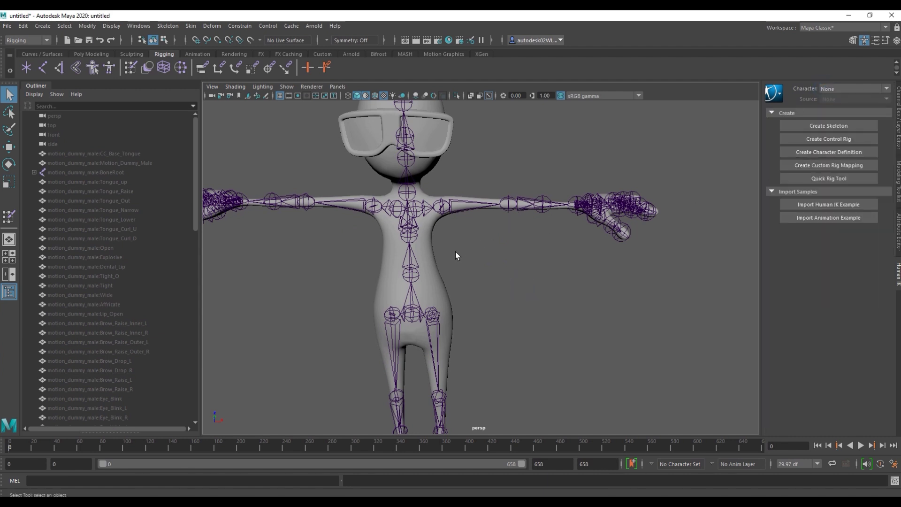
pyautogui.click(423, 247)
pyautogui.click(816, 152)
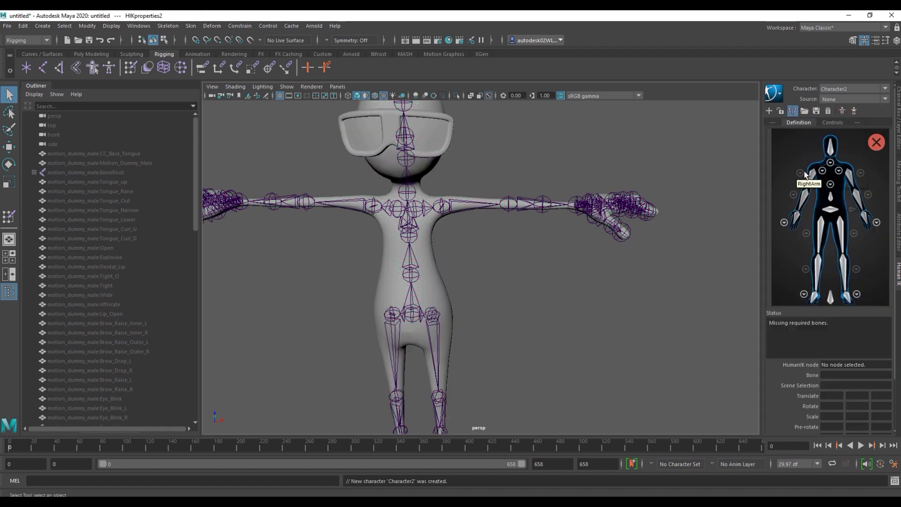
# Map the LeftUpLeg node to BlueMan's left thigh_twist joint and the LeftLeg node to the left leg_stretch joint
pyautogui.keyDown('alt'); pyautogui.moveTo(531, 255); pyautogui.dragTo(543, 165, button='middle'); pyautogui.keyUp('alt')
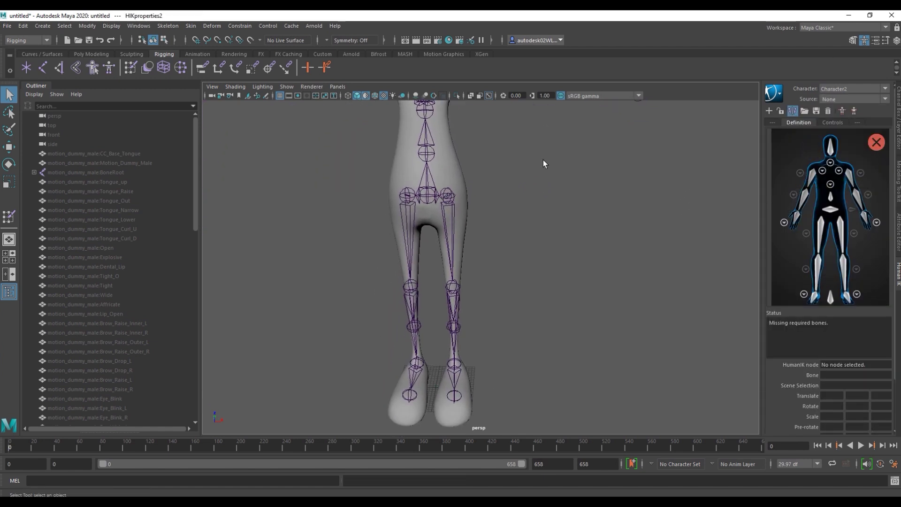
pyautogui.click(840, 228)
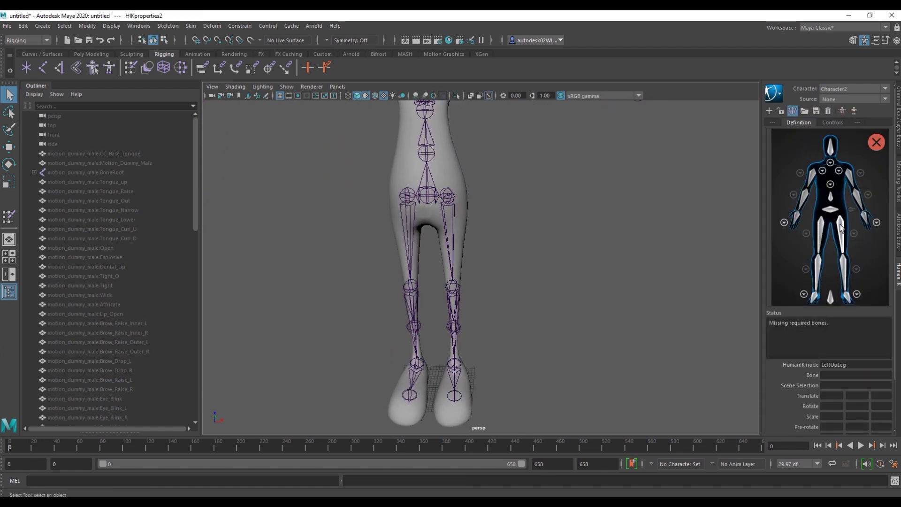
pyautogui.click(450, 203)
pyautogui.click(843, 270)
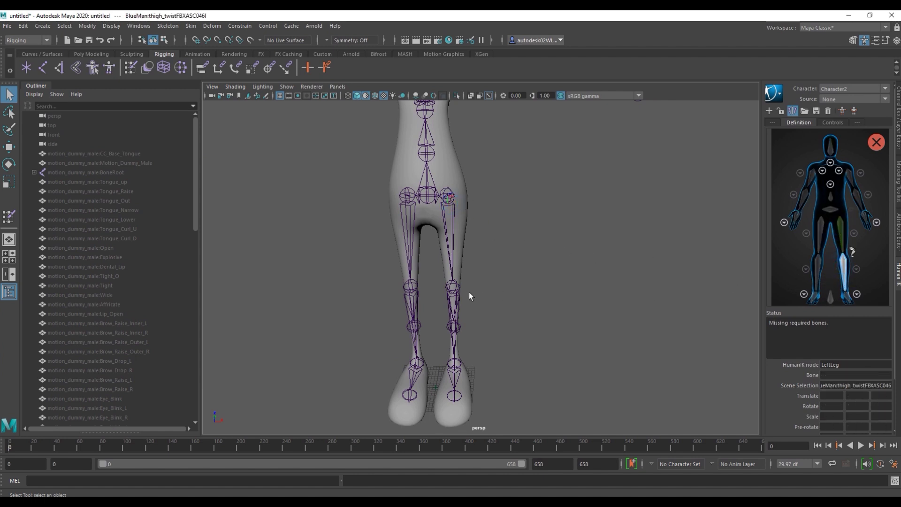
pyautogui.keyDown('alt'); pyautogui.moveTo(469, 292); pyautogui.dragTo(434, 298); pyautogui.keyUp('alt')
pyautogui.click(410, 259)
pyautogui.keyDown('alt'); pyautogui.moveTo(411, 262); pyautogui.dragTo(478, 338); pyautogui.keyUp('alt')
# Map the Hips node to BlueMan's root joint and assign the Head node to the joint inside the head
pyautogui.click(827, 213)
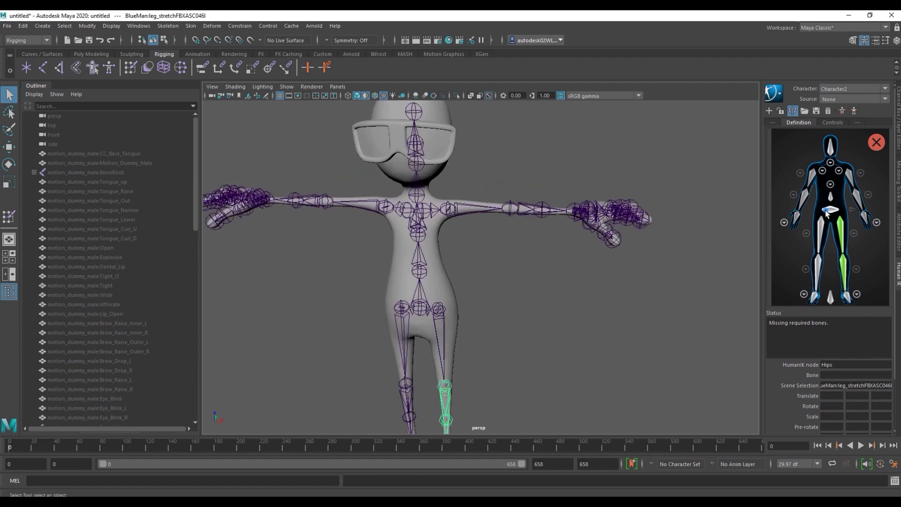
pyautogui.click(426, 314)
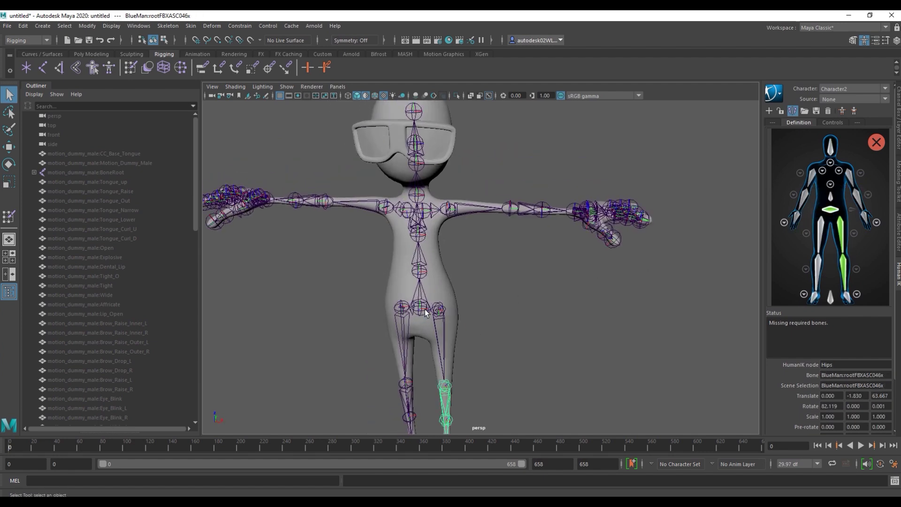
pyautogui.click(831, 221)
pyautogui.click(830, 146)
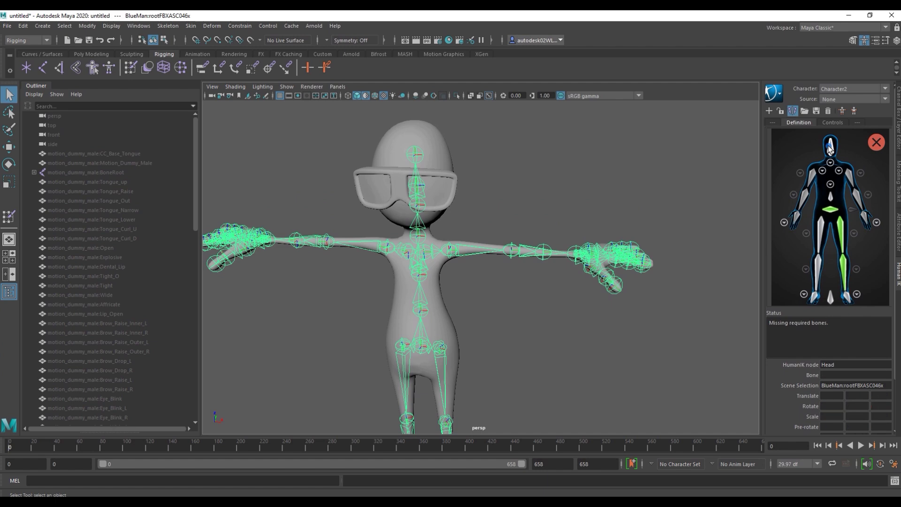
pyautogui.click(415, 153)
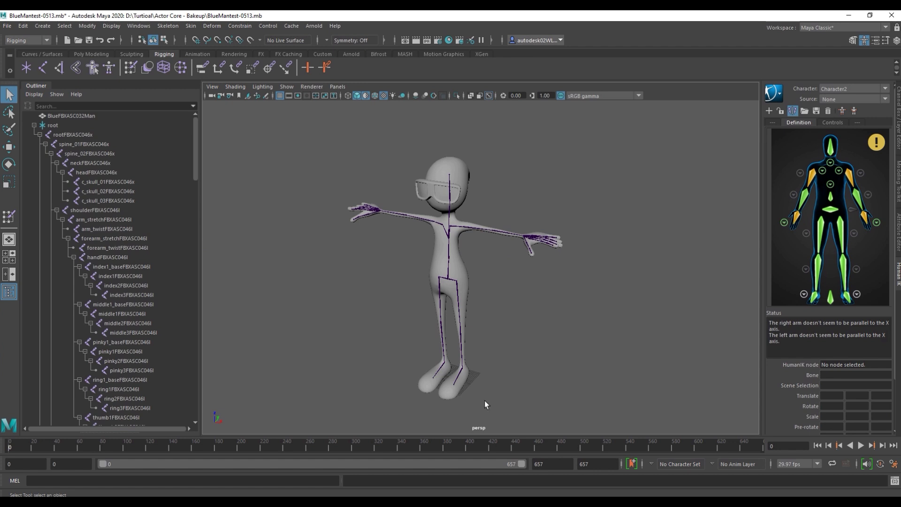
# Check the finger bone assignments of the left and right hands in the character definition
pyautogui.click(878, 224)
pyautogui.click(780, 140)
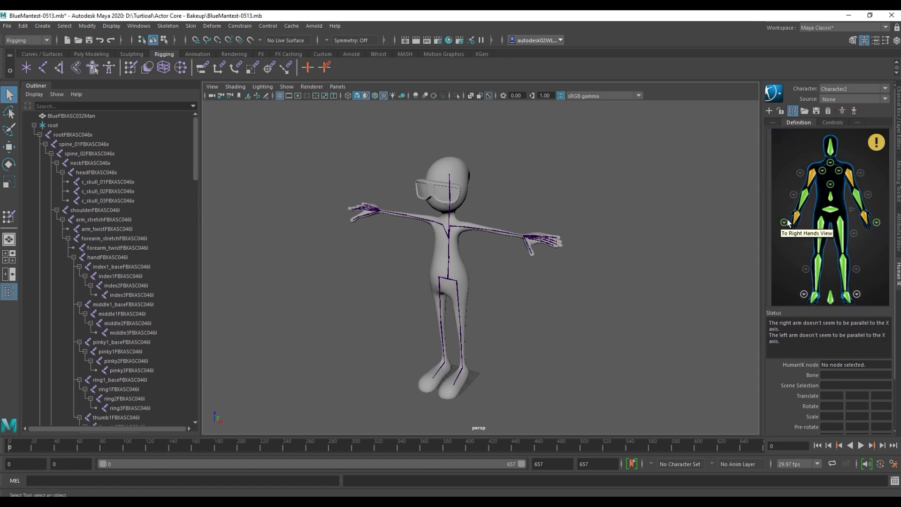
pyautogui.click(786, 223)
pyautogui.click(780, 141)
# Hide BlueMan's root joint hierarchy so only the character mesh shows
pyautogui.keyDown('alt'); pyautogui.moveTo(590, 302); pyautogui.dragTo(605, 291); pyautogui.keyUp('alt')
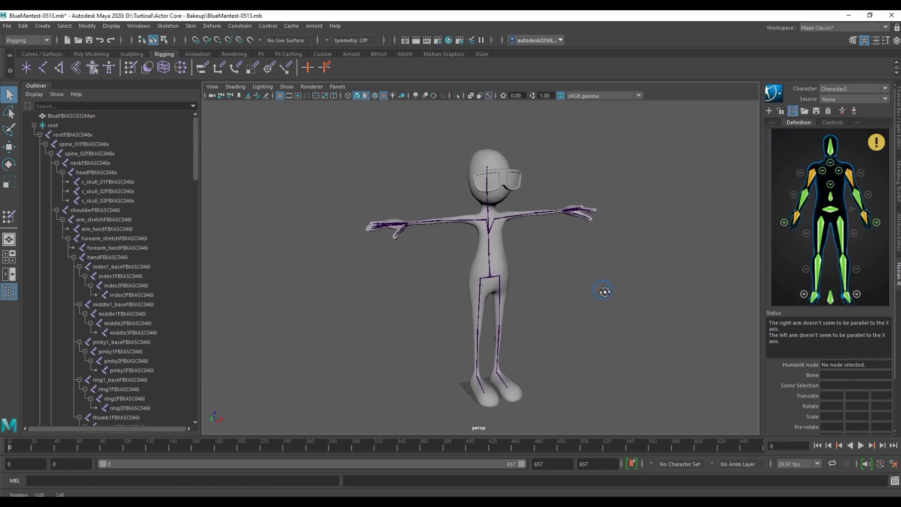
pyautogui.click(52, 125)
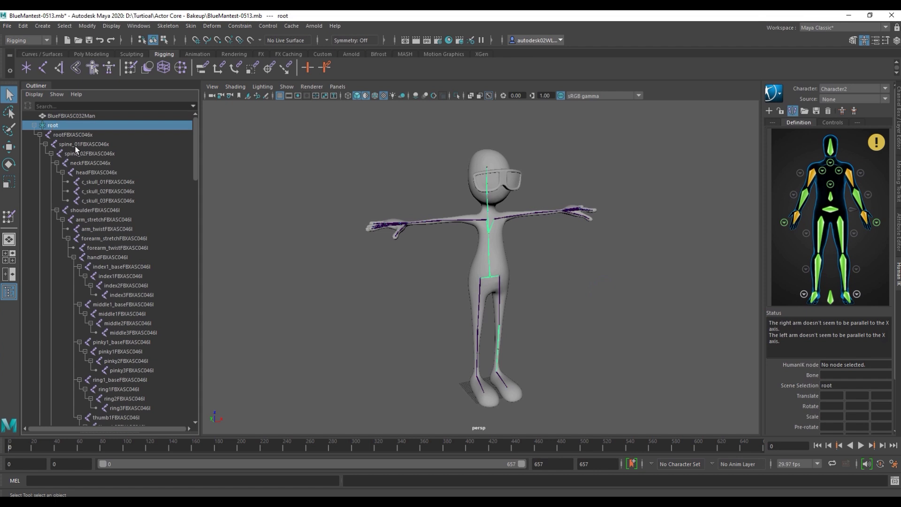
pyautogui.hotkey('ctrl', 'h')
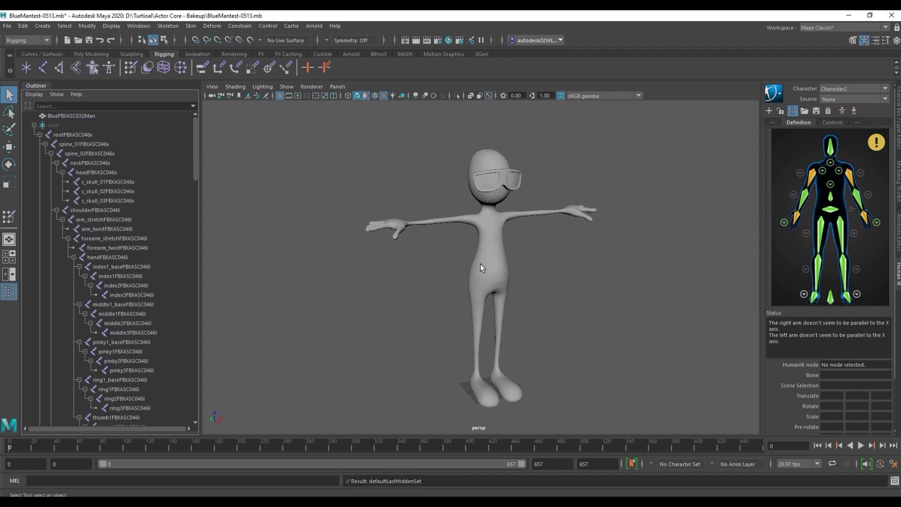
# Set Character1 as the motion source for Character2 and turn off the viewport's default material
pyautogui.click(844, 99)
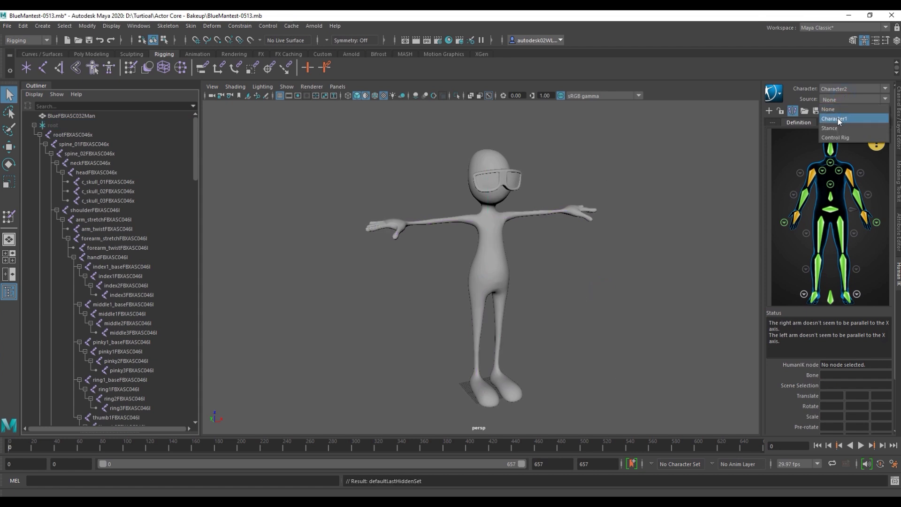
pyautogui.click(840, 120)
pyautogui.keyDown('alt'); pyautogui.moveTo(645, 250); pyautogui.dragTo(648, 249); pyautogui.keyUp('alt')
pyautogui.click(367, 96)
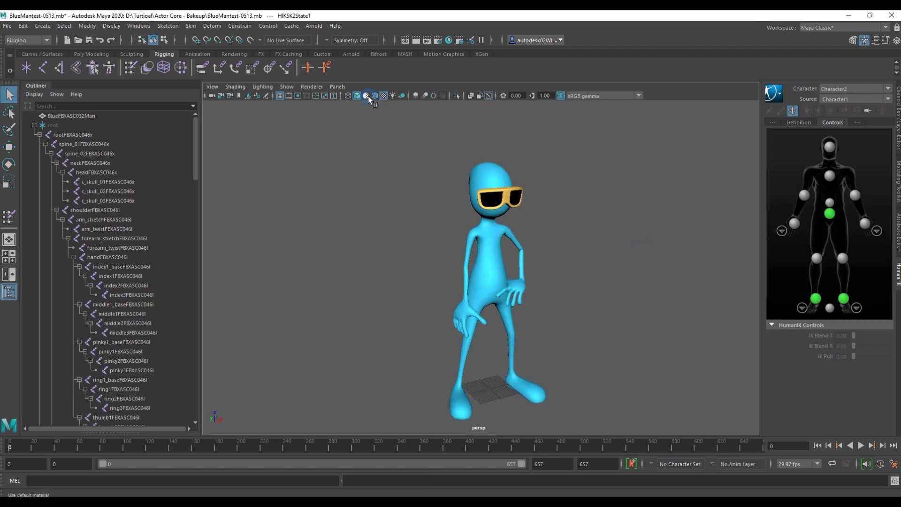
# Play back the retargeted dance on BlueMan and return to the first frame
pyautogui.click(863, 445)
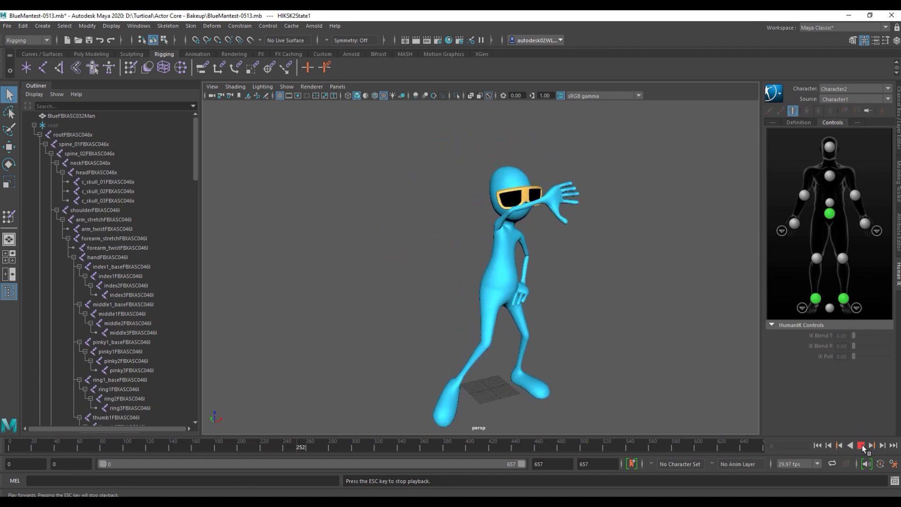
pyautogui.click(818, 445)
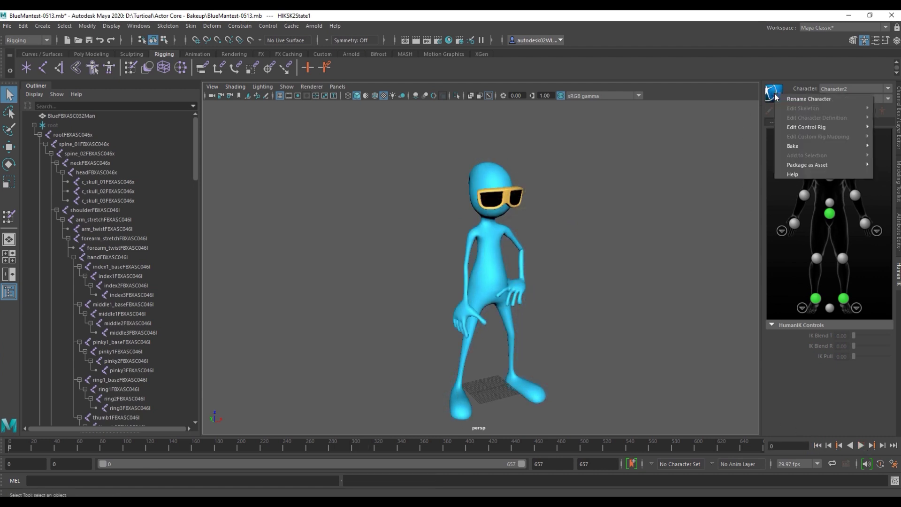
# Bake the retargeted motion of Character2 to its skeleton
pyautogui.moveTo(801, 142)
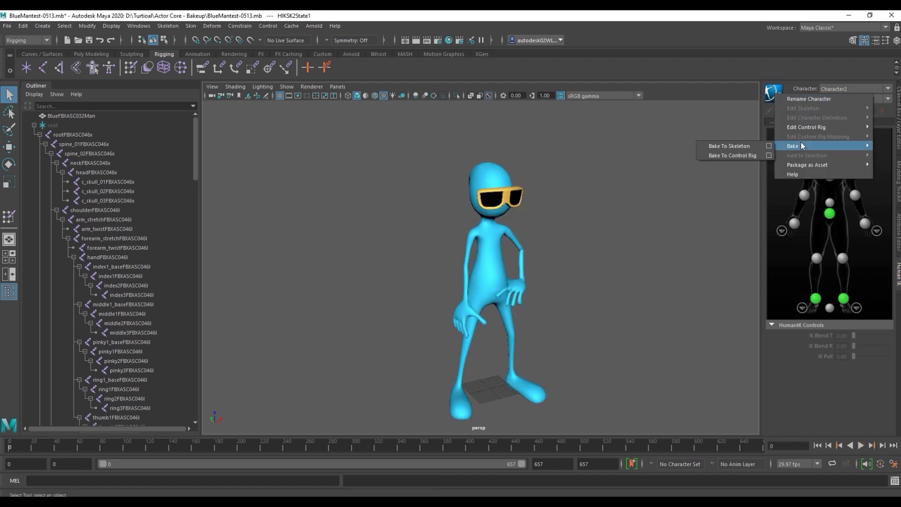
pyautogui.click(757, 144)
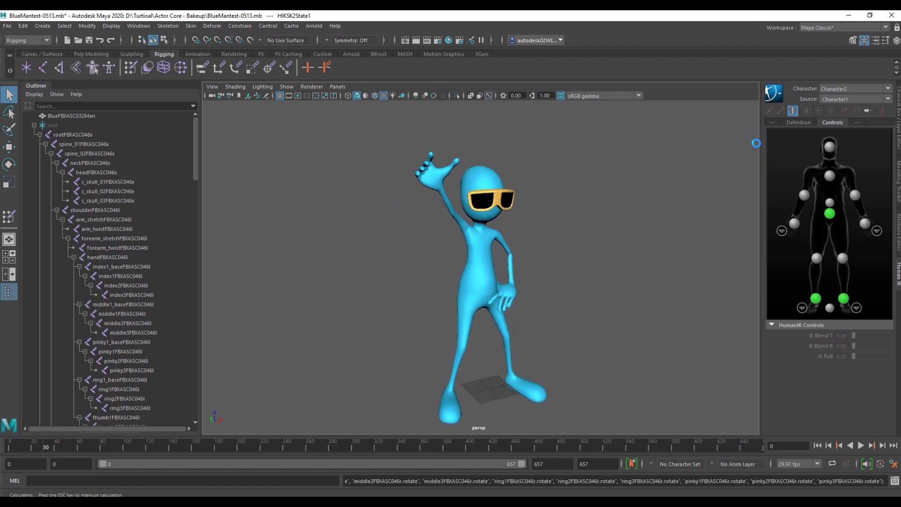